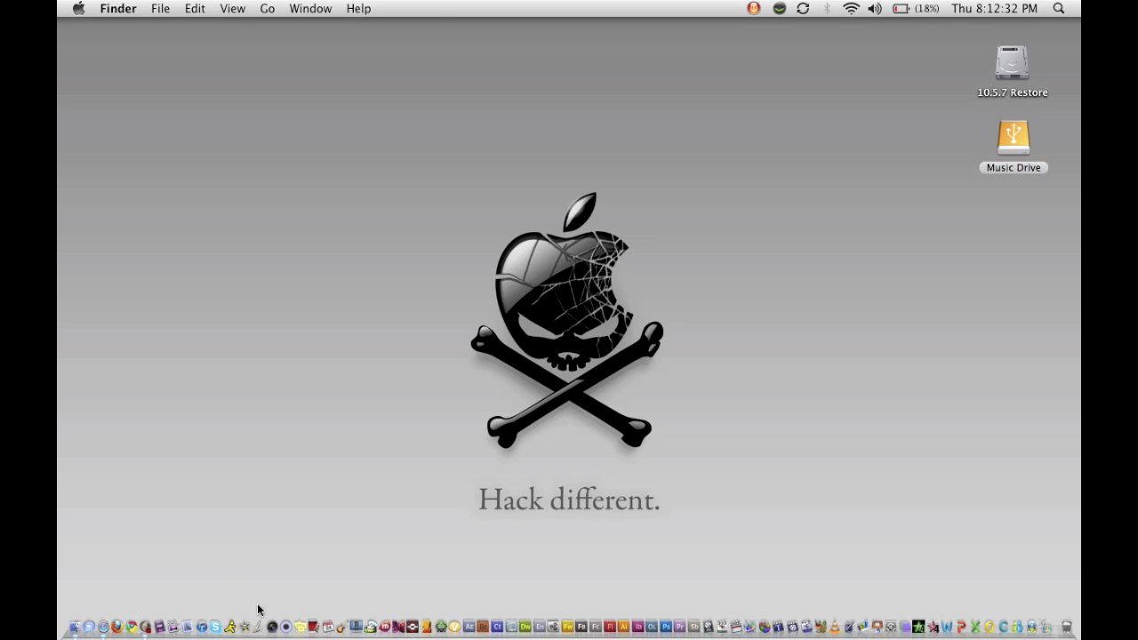
- Launch GarageBand from the Dock and close the Auto tune project window
click(343, 628)
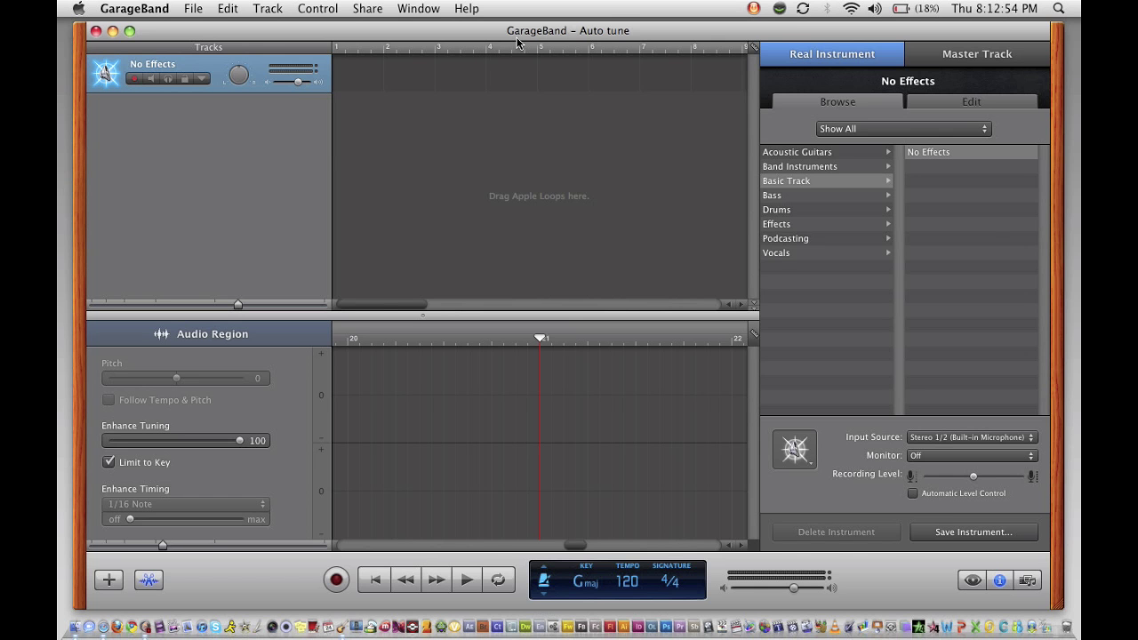
click(96, 32)
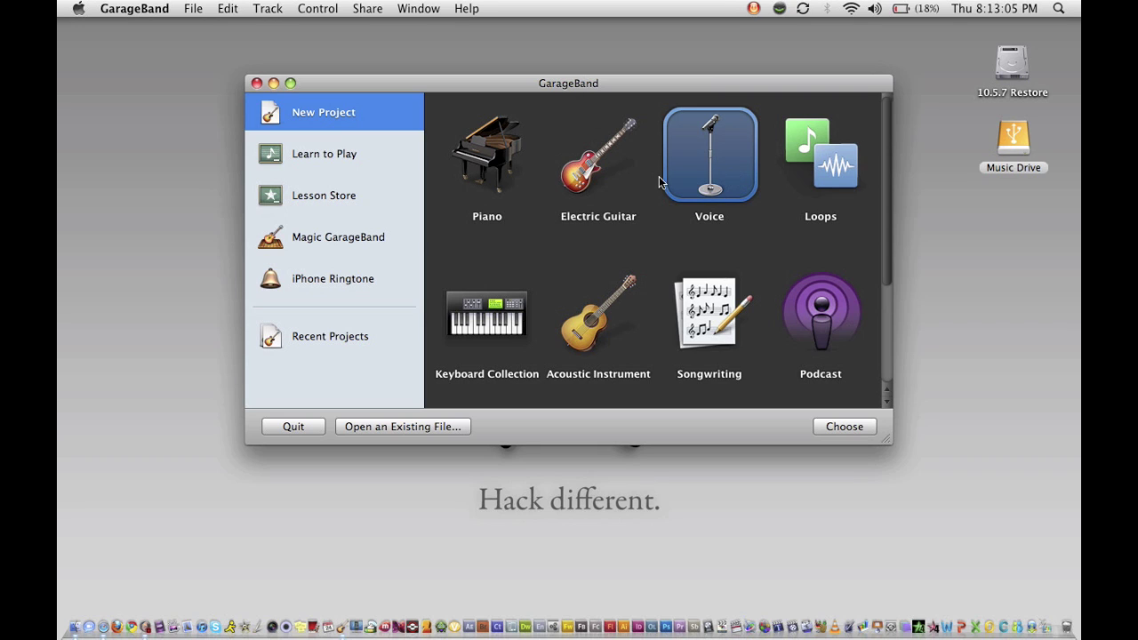
- Start a new project from the Voice template and save it as 'Gym track'
click(589, 178)
click(727, 175)
double_click(721, 174)
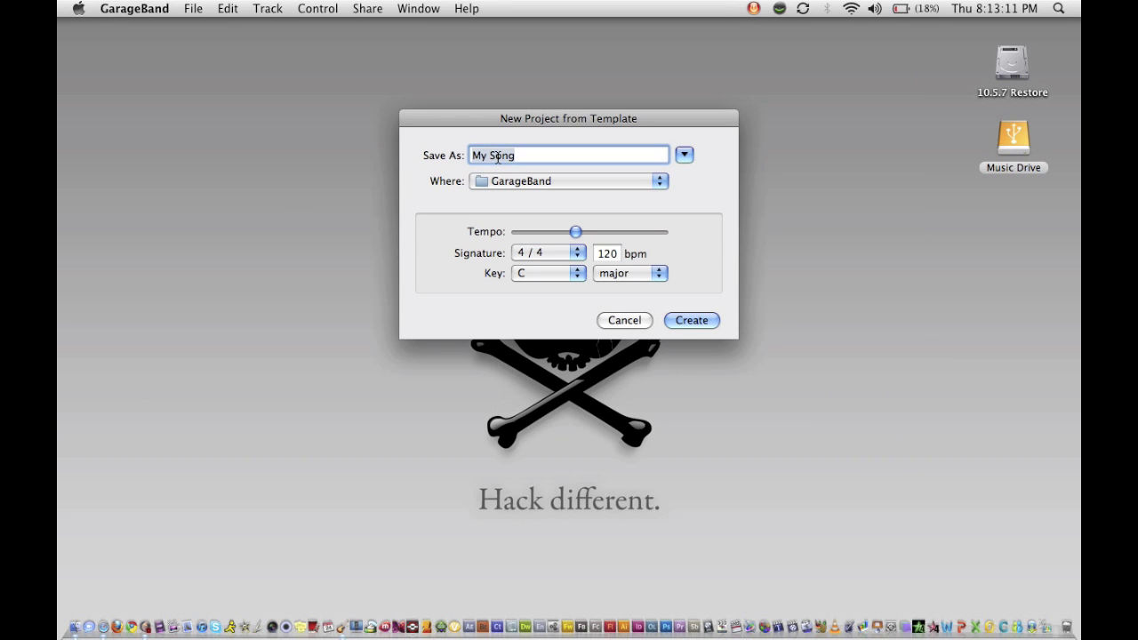
text(Cym)
text( track)
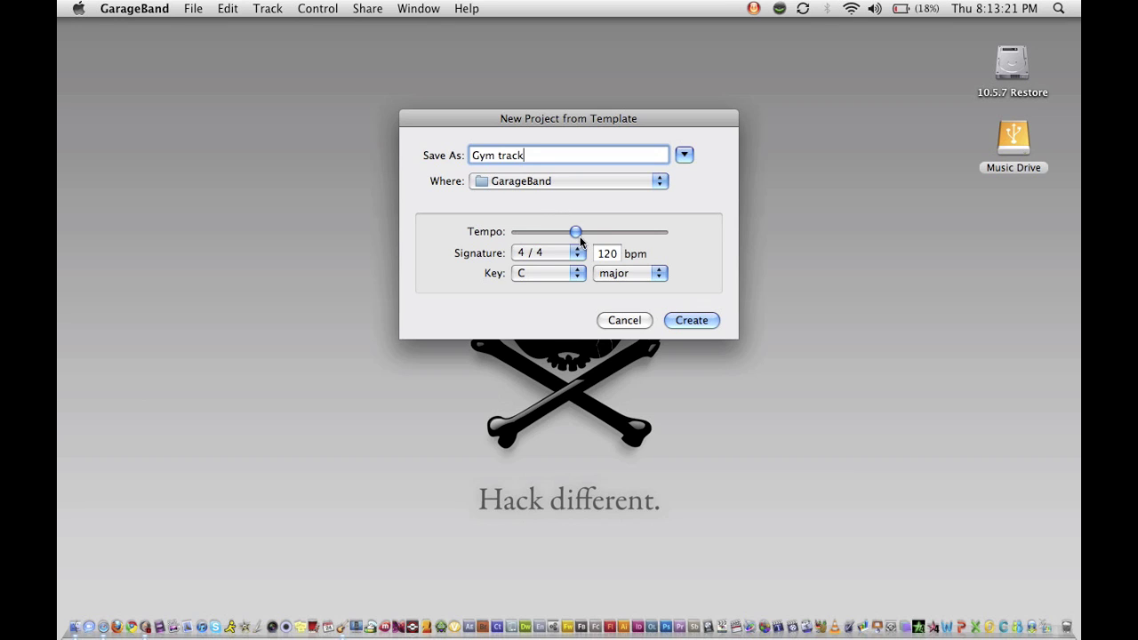
click(697, 322)
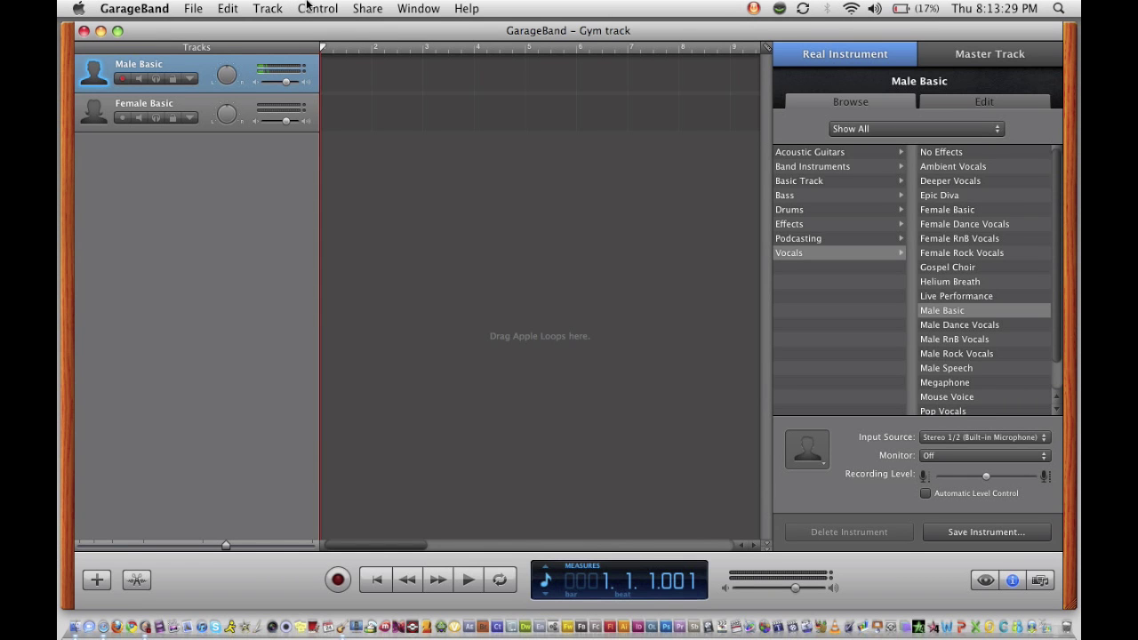
- Delete the Male Basic and Female Basic tracks, then add one No Effects Real Instrument track
click(357, 6)
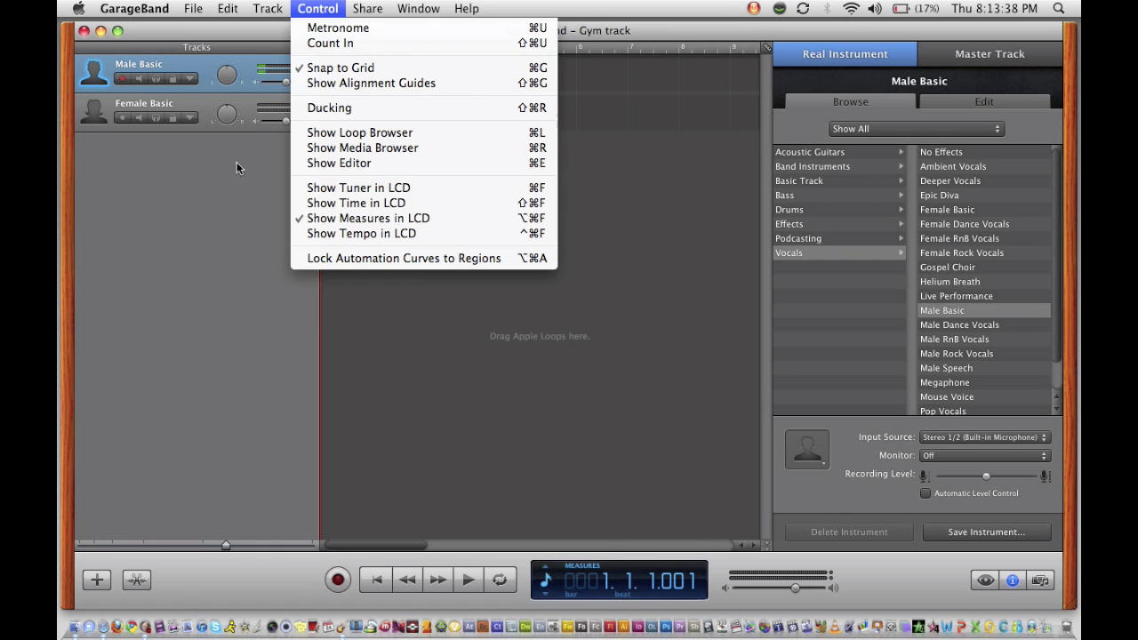
click(219, 197)
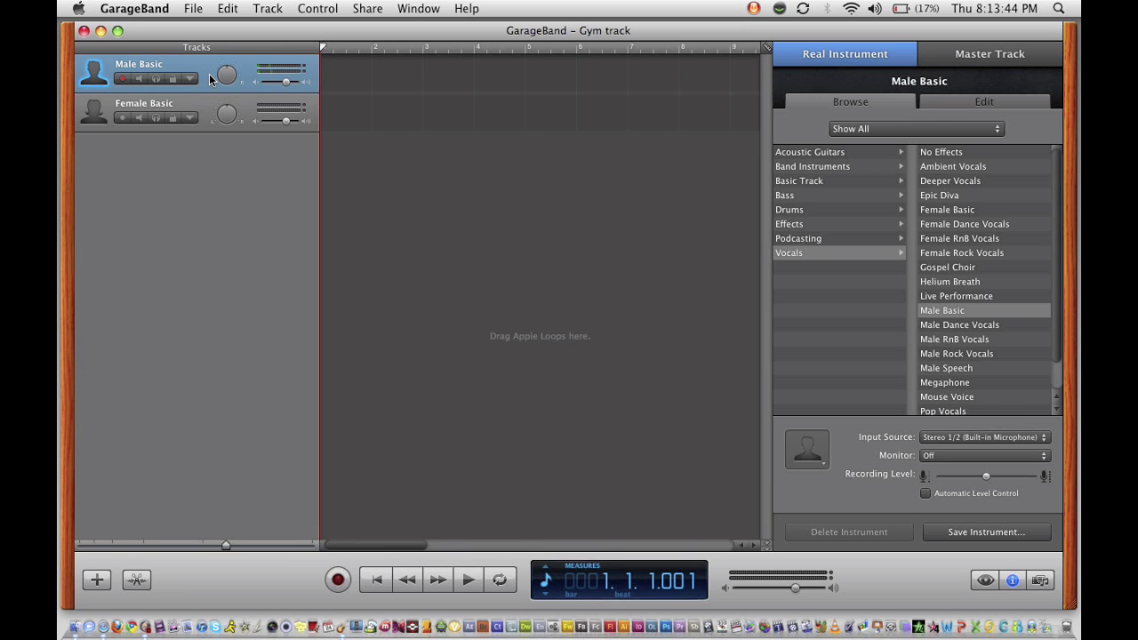
key(super+BackSpace)
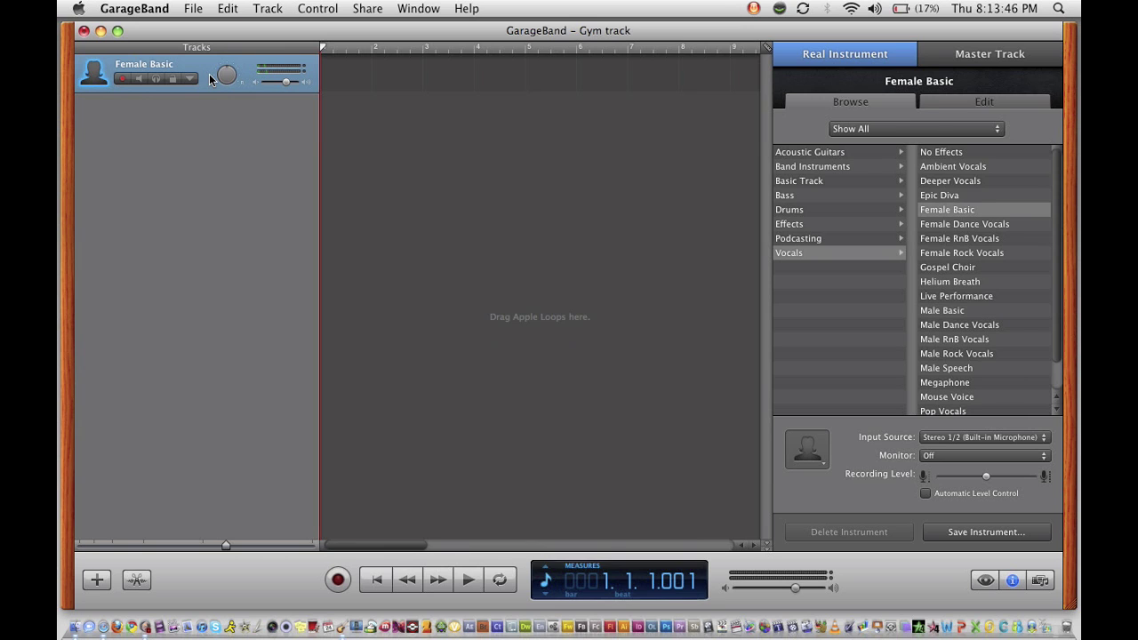
key(super+BackSpace)
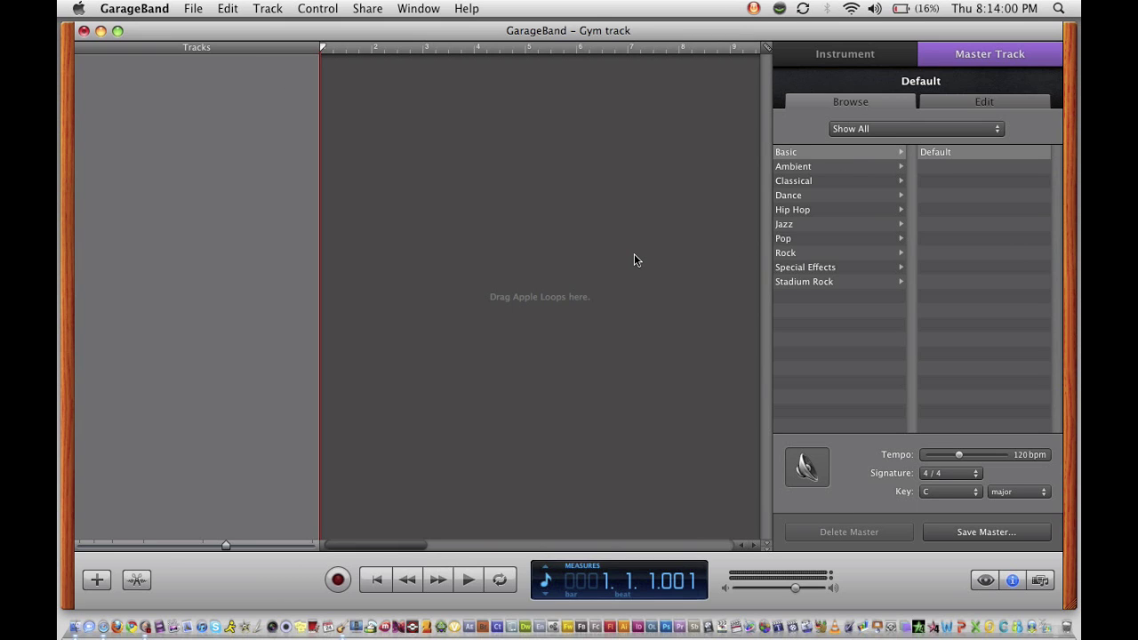
key(shift+super+n)
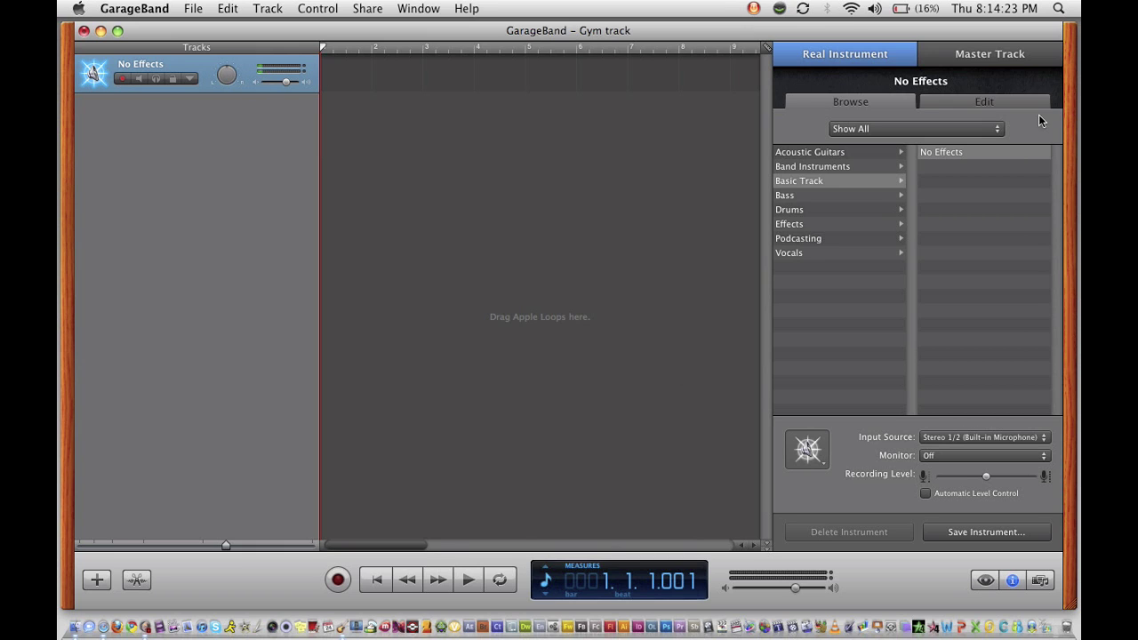
- Search the iTunes library in the Media Browser for 'Sandstorm'
click(1040, 581)
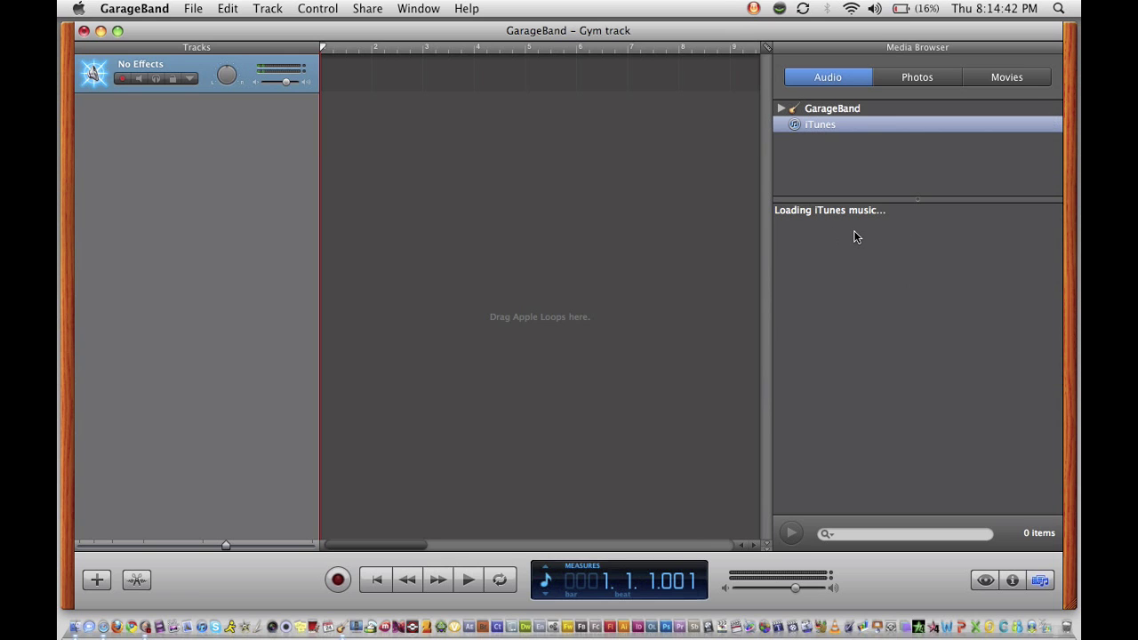
click(867, 534)
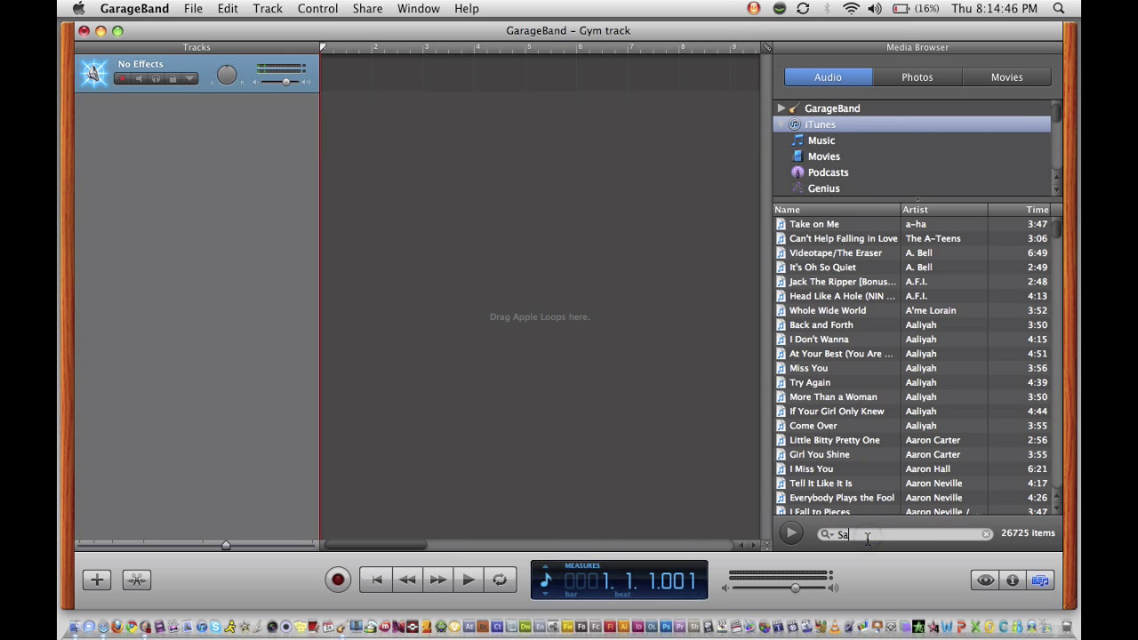
text(Sandstor)
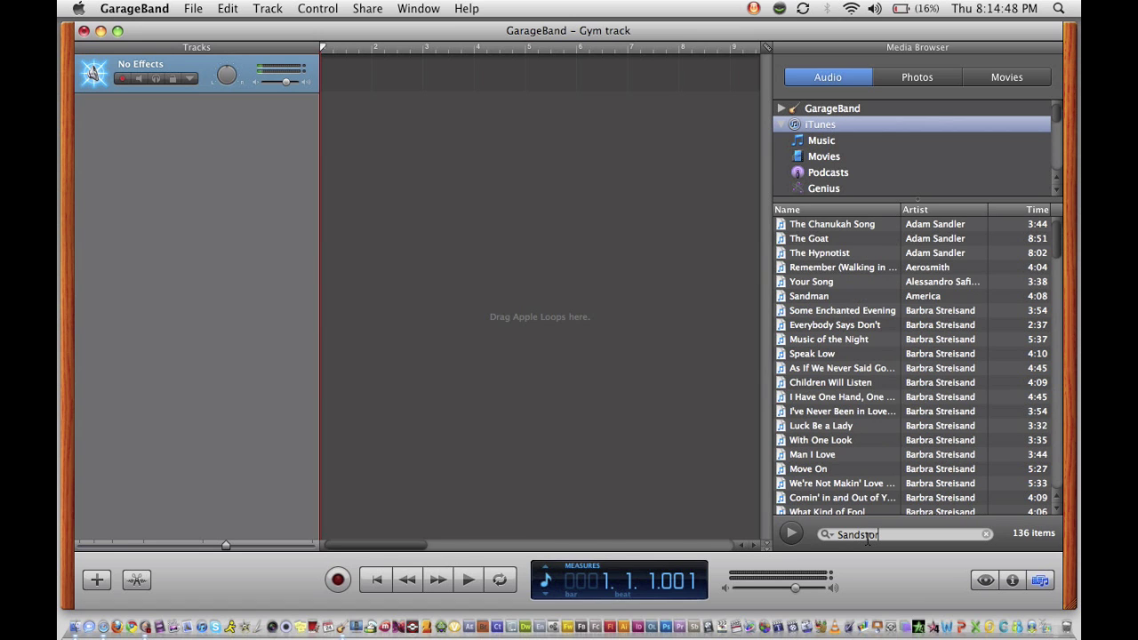
text(m)
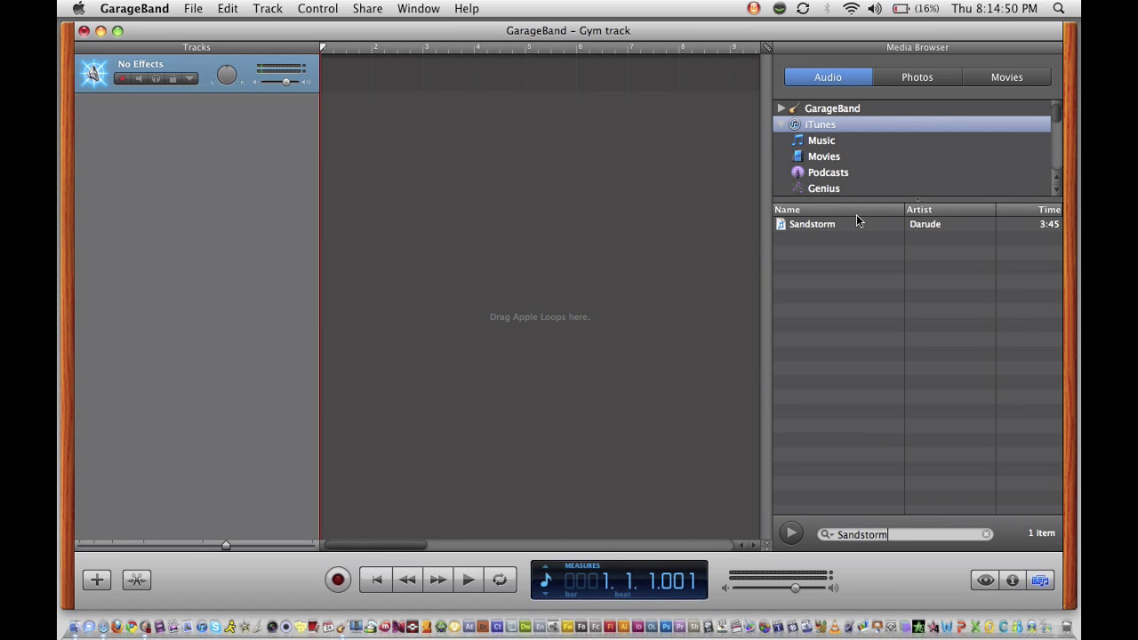
- Drag the Sandstorm song onto the track at bar 1 and raise the system volume
drag(819, 224, 747, 255)
drag(834, 227, 832, 229)
click(831, 229)
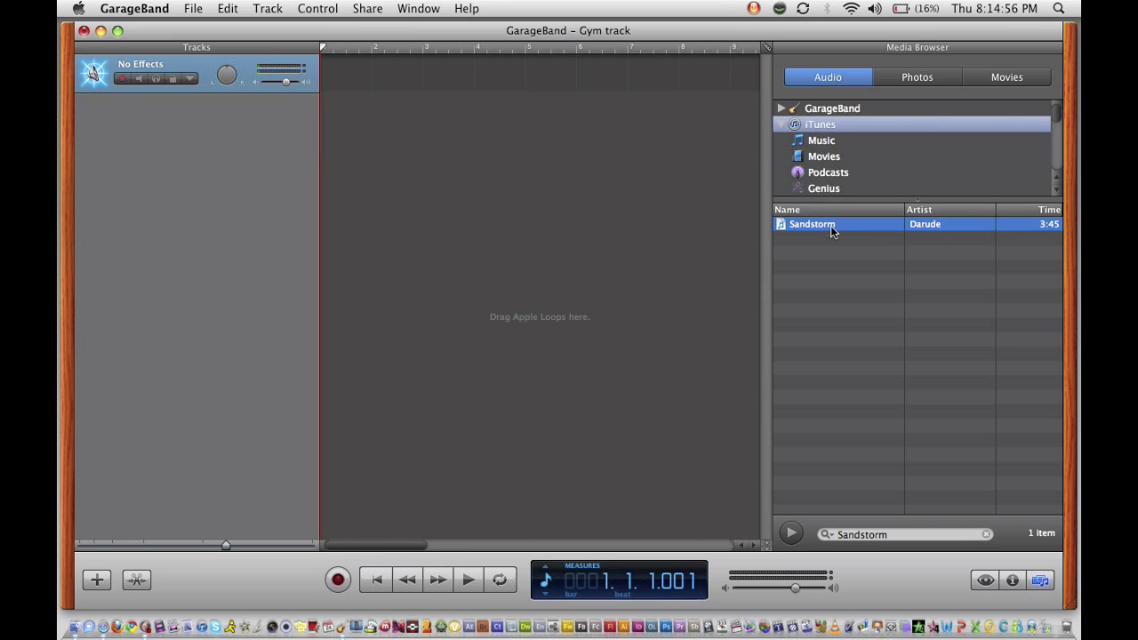
click(825, 221)
mouse_move(825, 220)
mouse_down()
mouse_move(468, 127)
mouse_move(332, 79)
mouse_up()
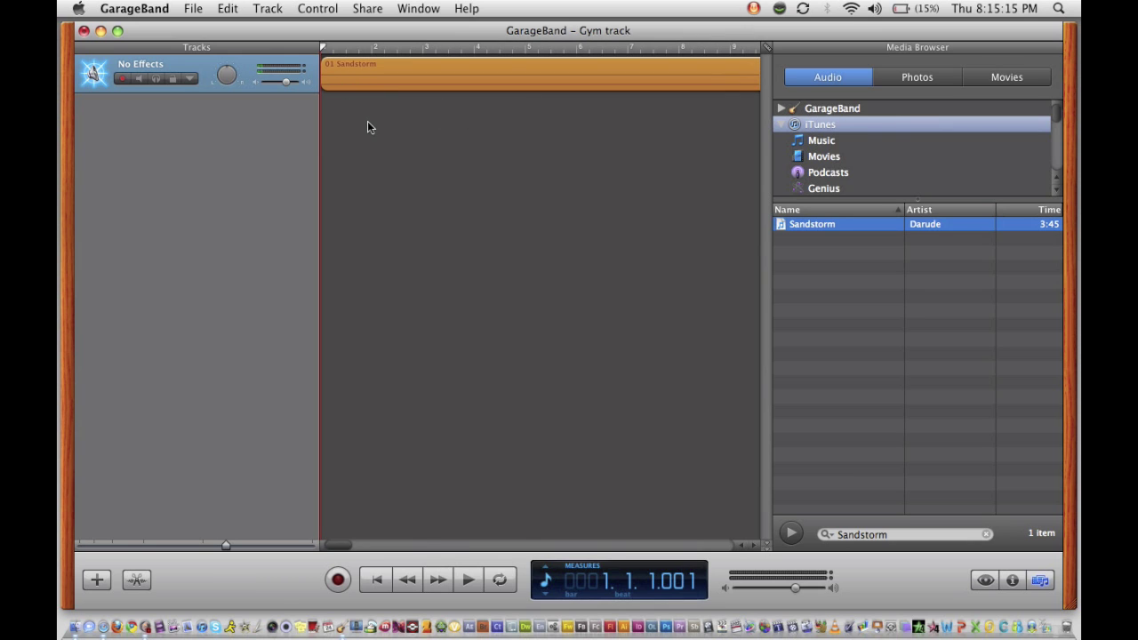
key(XF86AudioRaiseVolume)
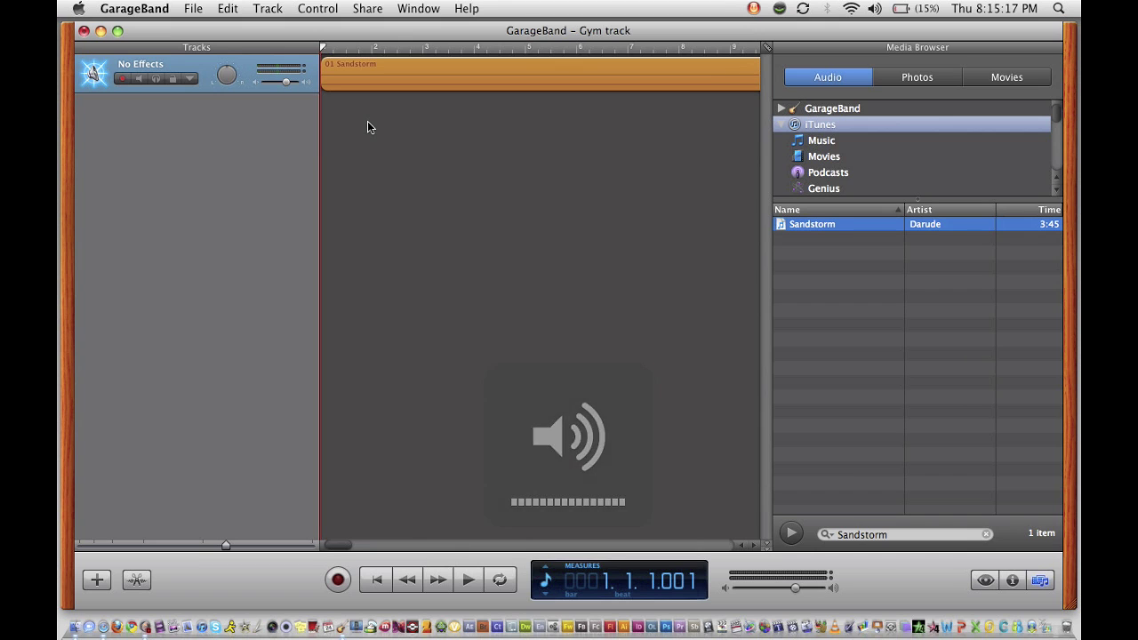
- Play and stop the project to preview Sandstorm
key(space)
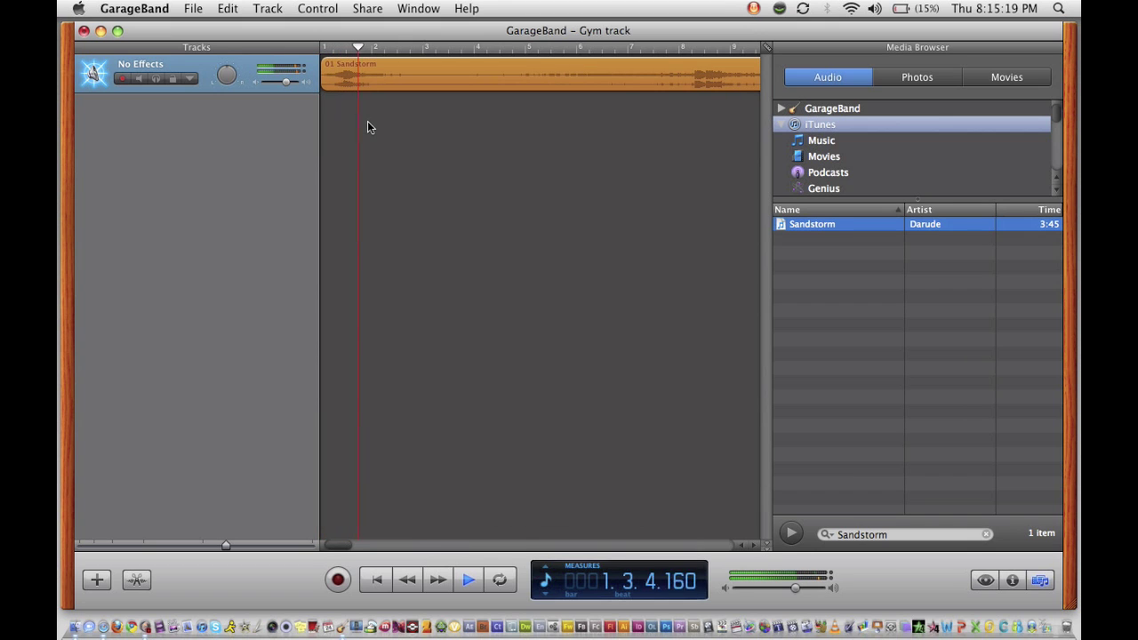
key(space)
scroll(443, 91, right, 1)
scroll(442, 92, left, 1)
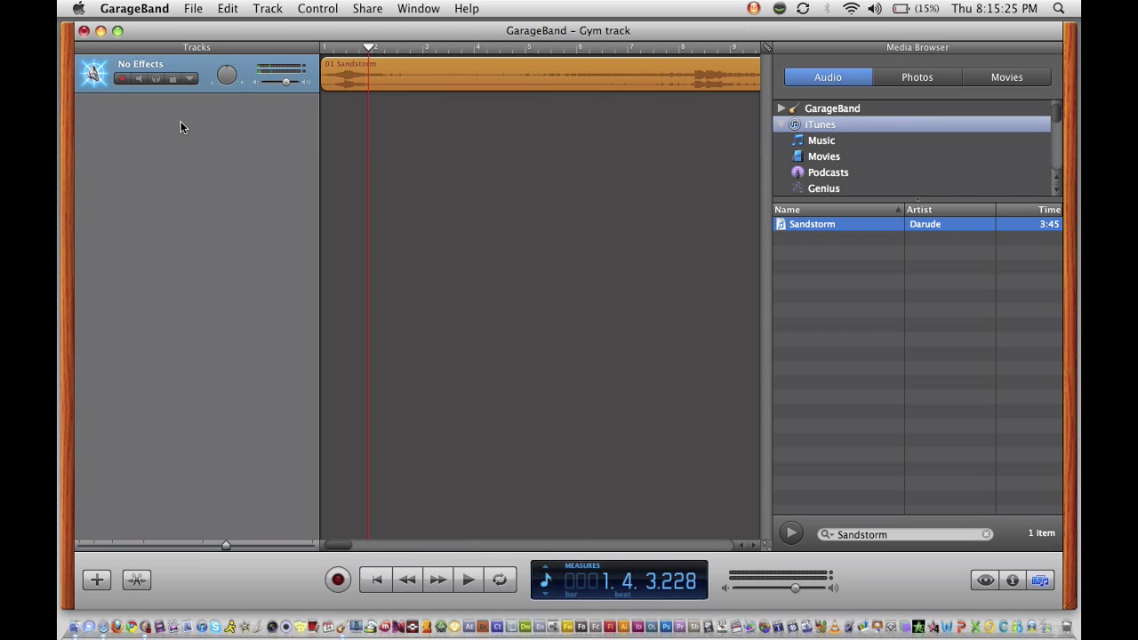
- Add a second track and drop 'Right Above It' from an iTunes search onto it
key(super+shift+n)
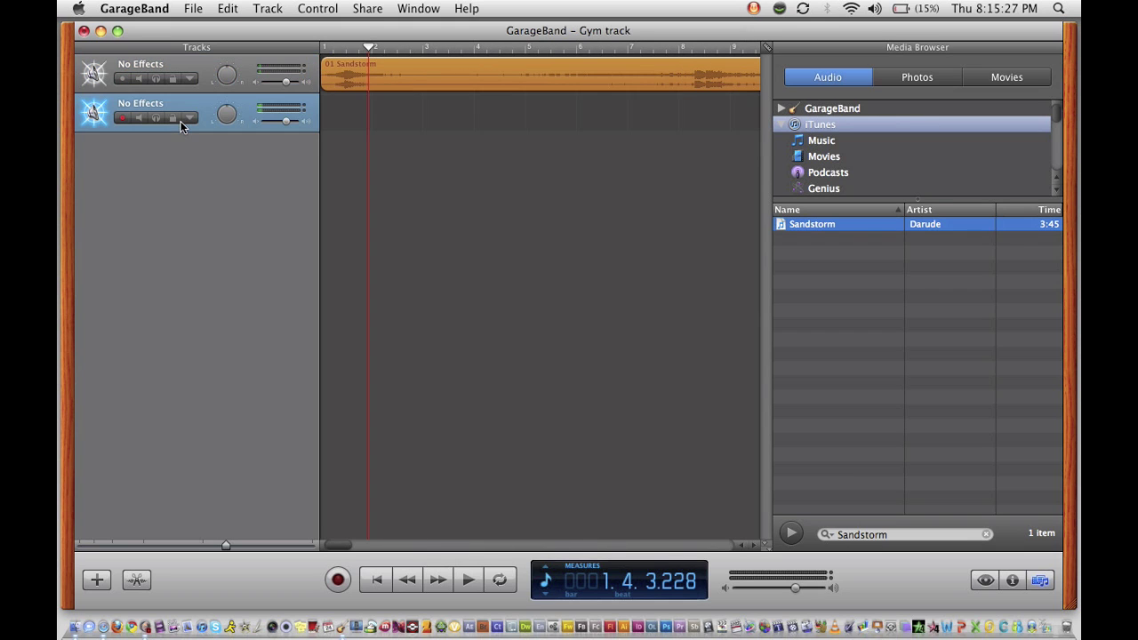
double_click(916, 535)
text(Right)
text( above it)
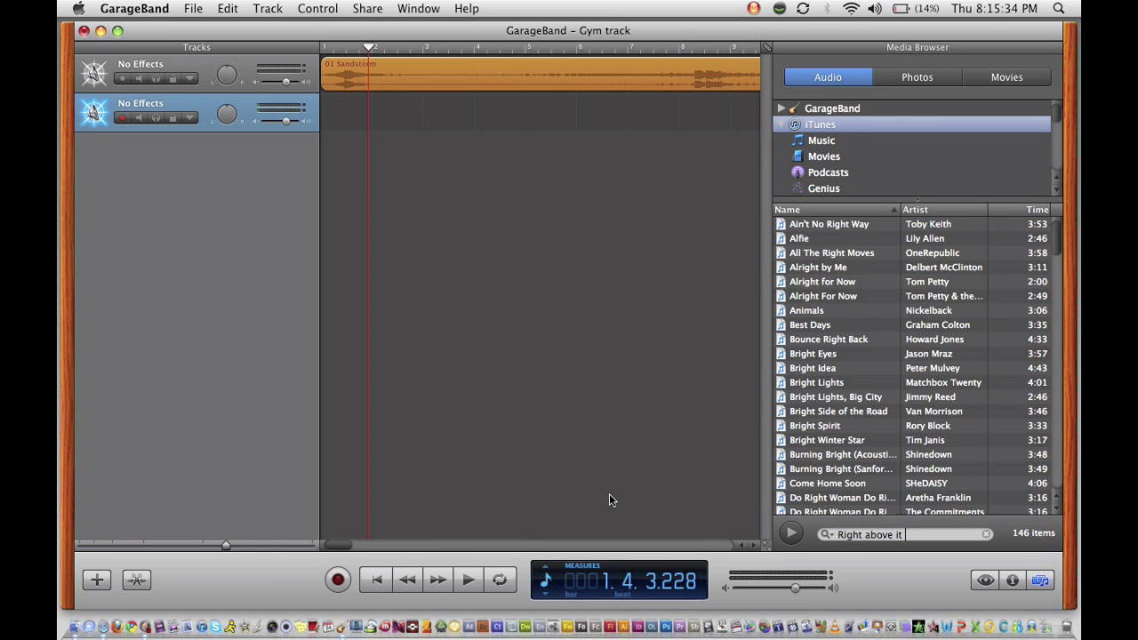
text( li)
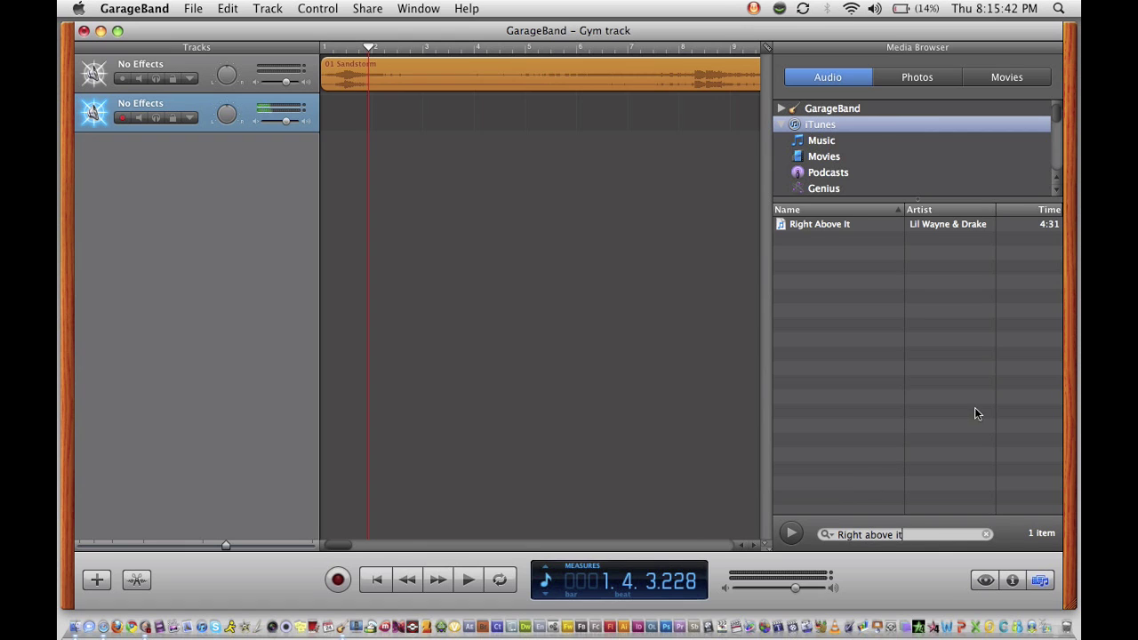
mouse_move(829, 224)
mouse_down()
mouse_move(704, 234)
mouse_move(318, 123)
mouse_up()
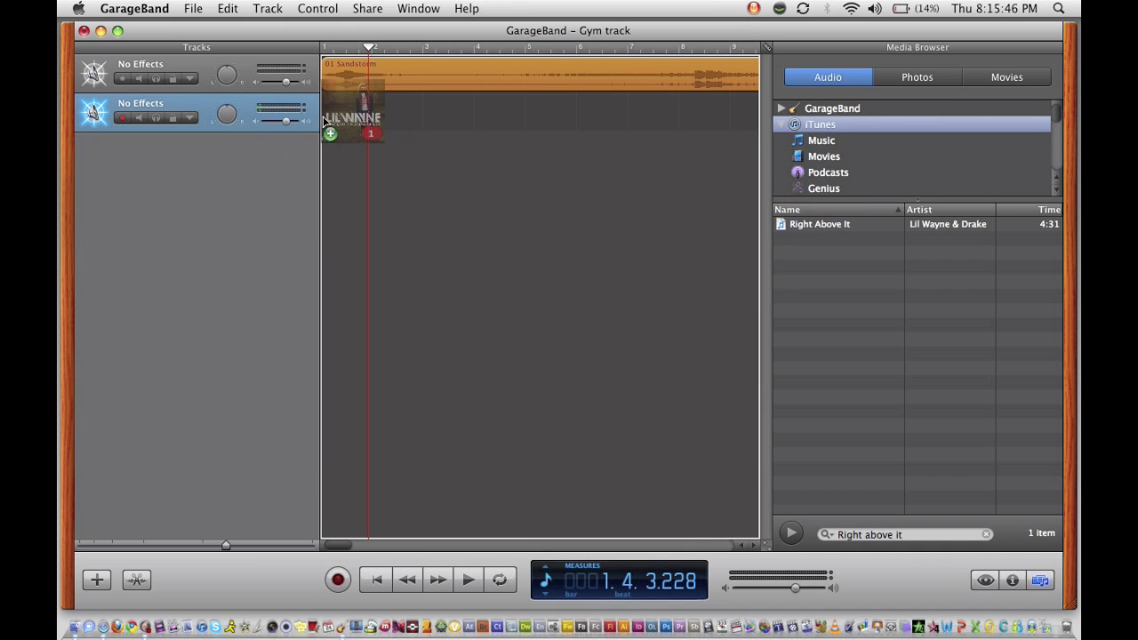
drag(318, 123, 321, 124)
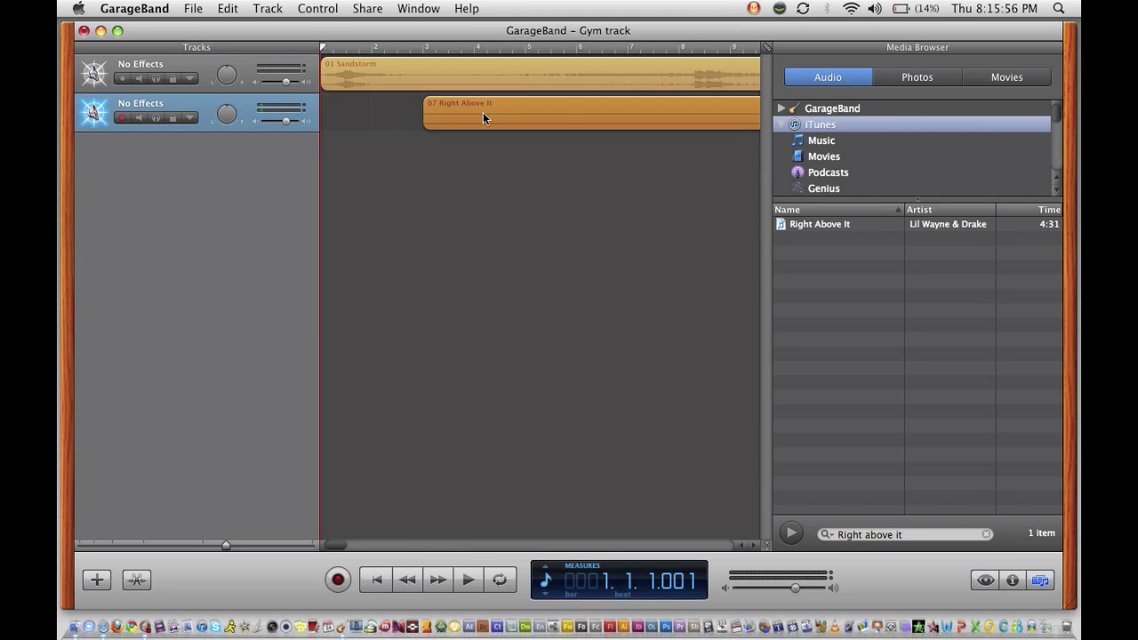
- Move Right Above It to bar 1, preview both songs, then drag it later
drag(483, 112, 360, 107)
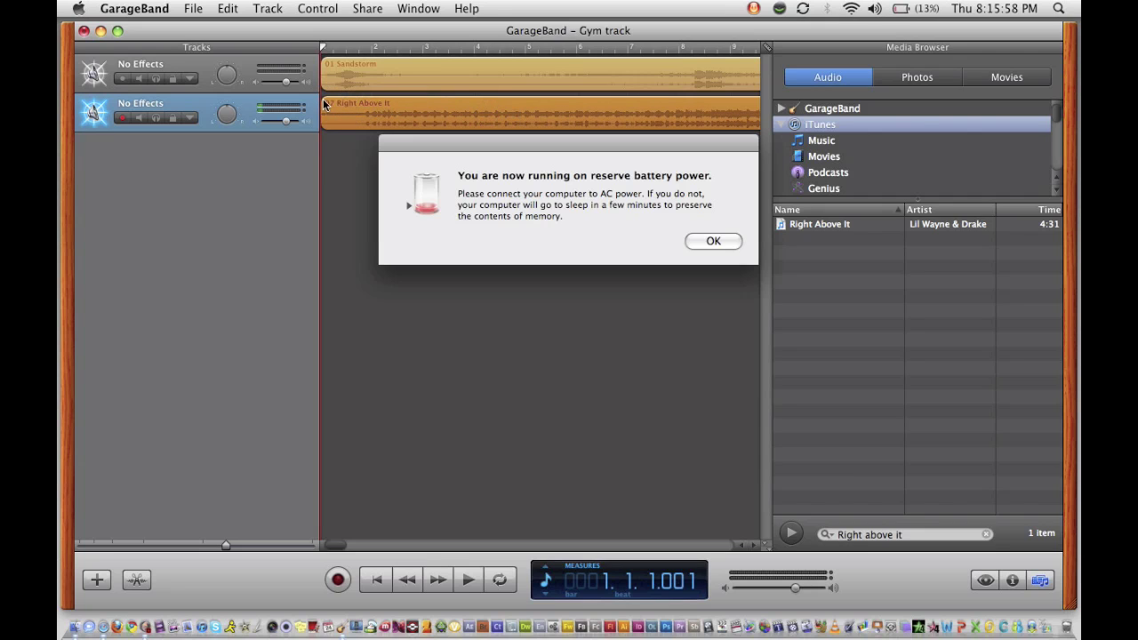
click(711, 241)
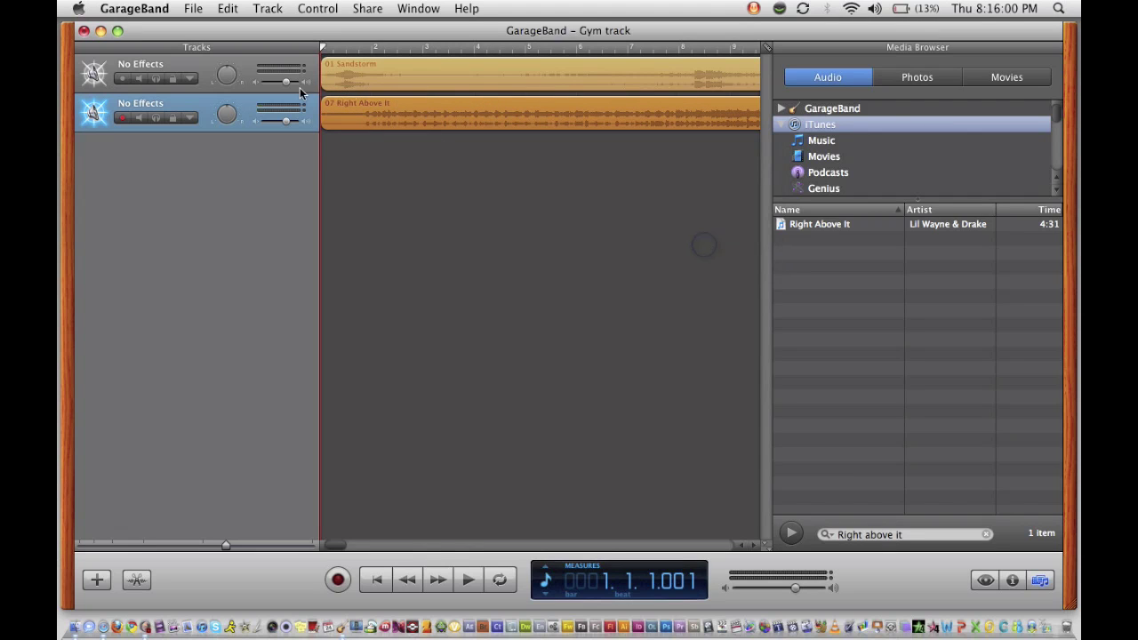
key(space)
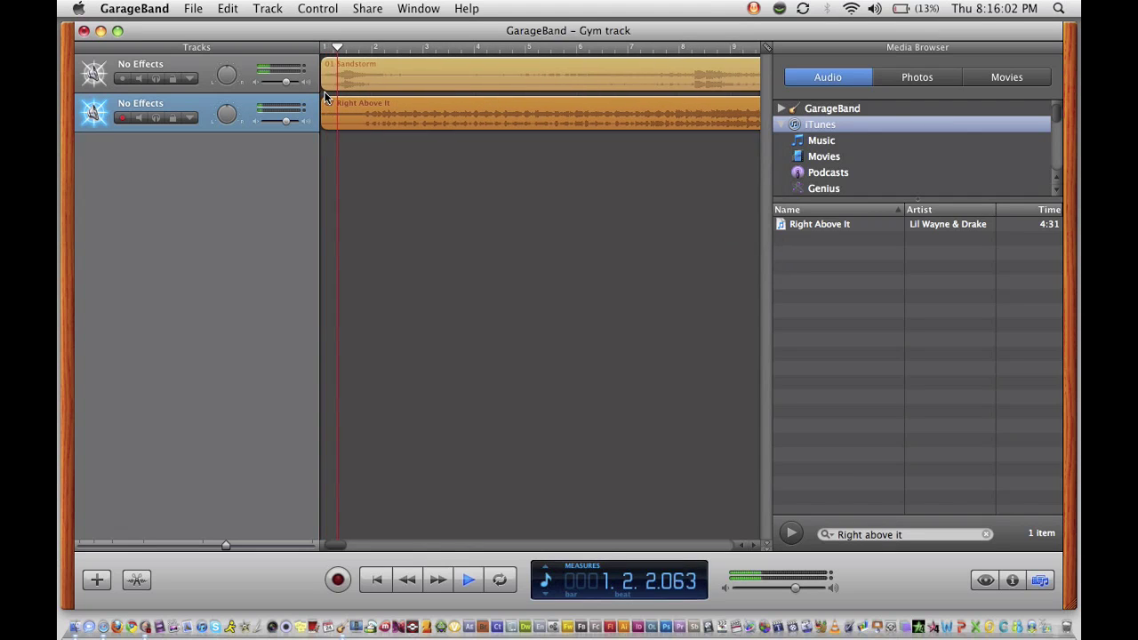
key(space)
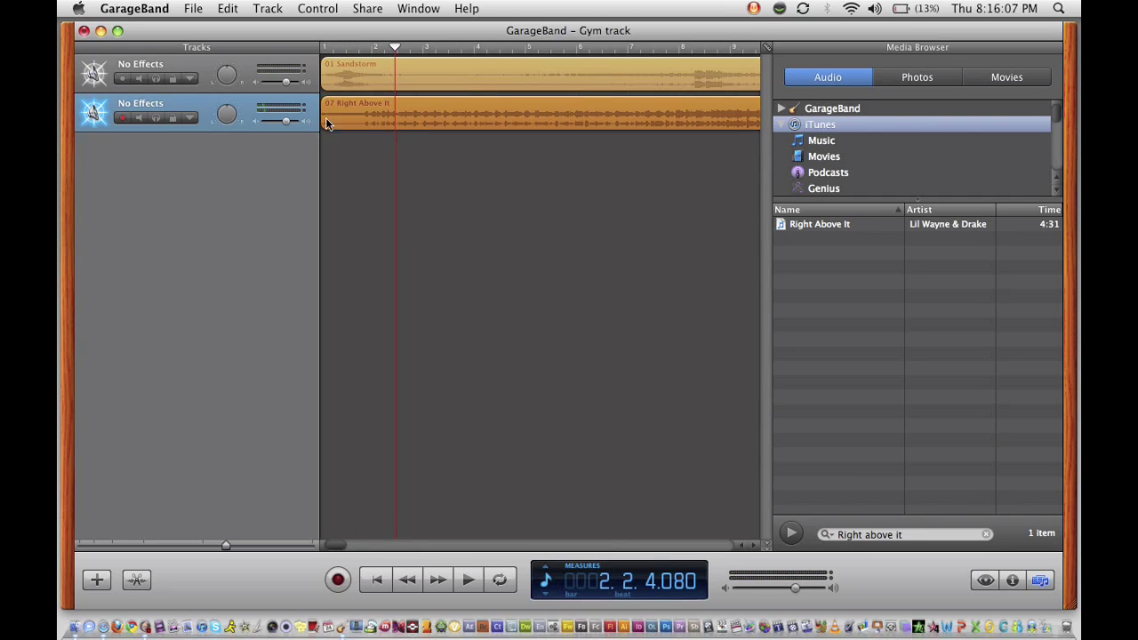
mouse_move(453, 101)
mouse_down()
mouse_move(632, 114)
mouse_move(794, 68)
mouse_up()
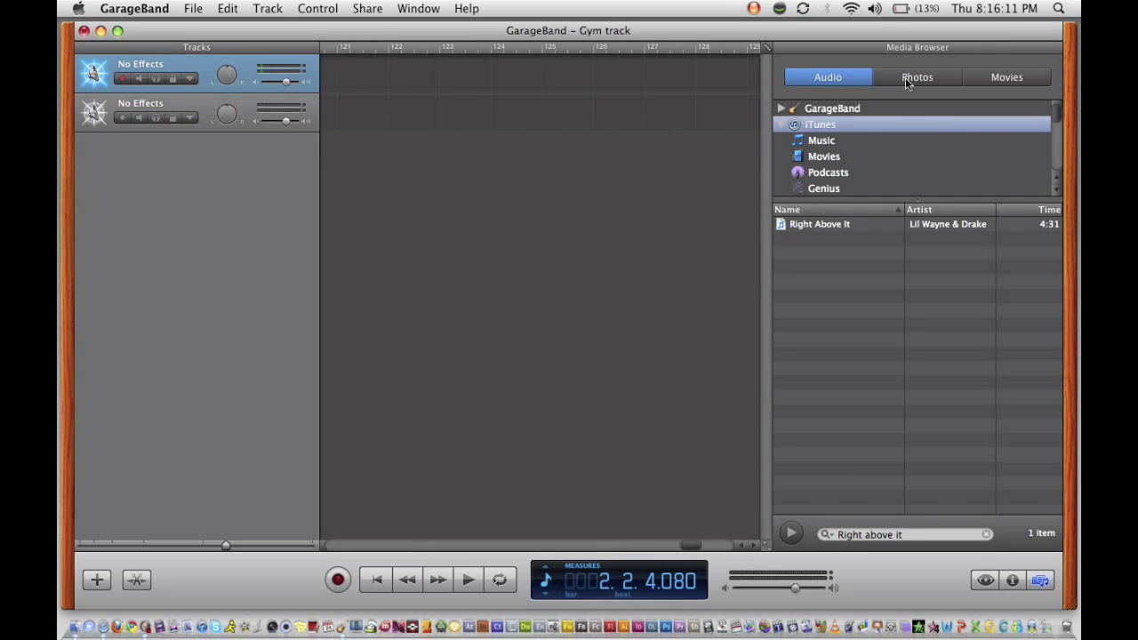
- Drag Right Above It onto track 1 so it starts where Sandstorm ends
drag(795, 68, 907, 77)
mouse_move(640, 89)
mouse_down()
mouse_move(347, 114)
mouse_move(613, 60)
mouse_up()
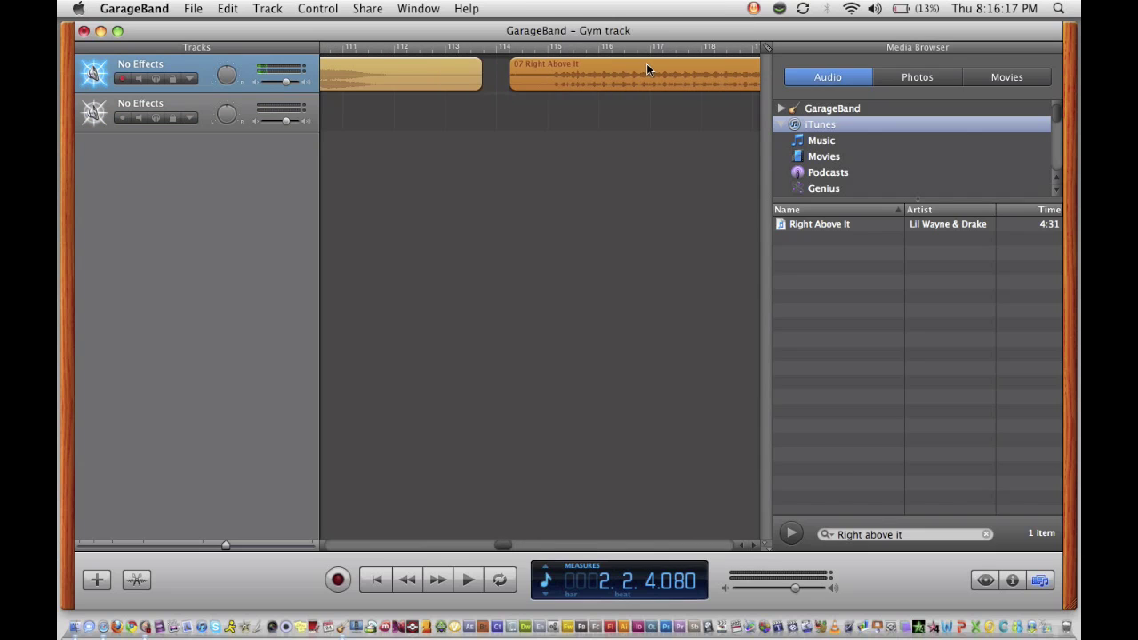
drag(577, 68, 634, 64)
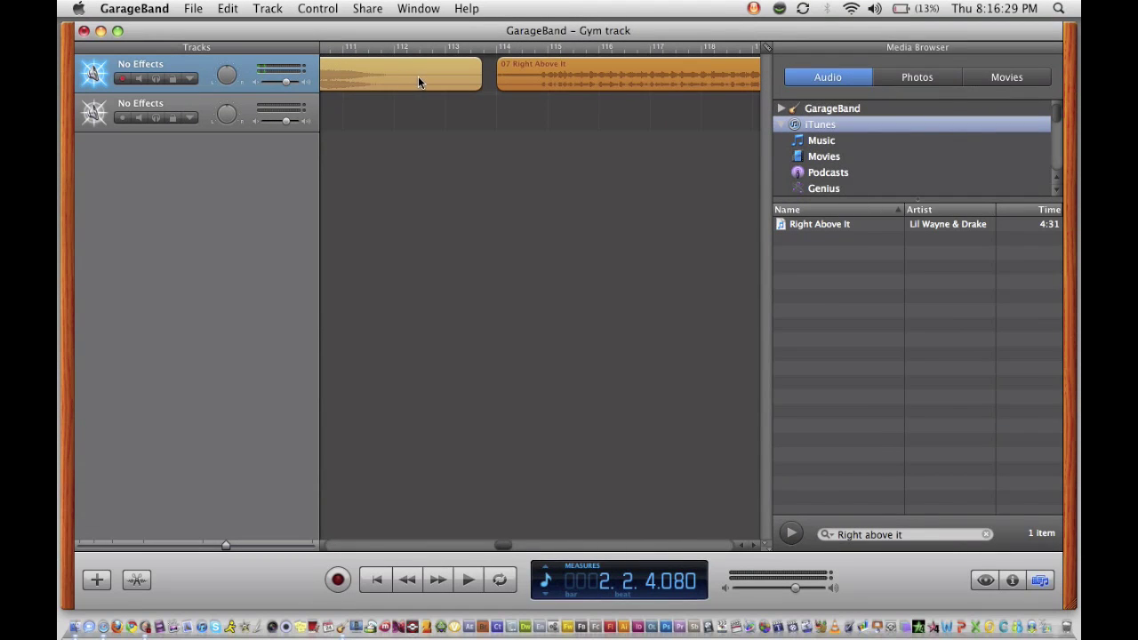
drag(615, 78, 506, 75)
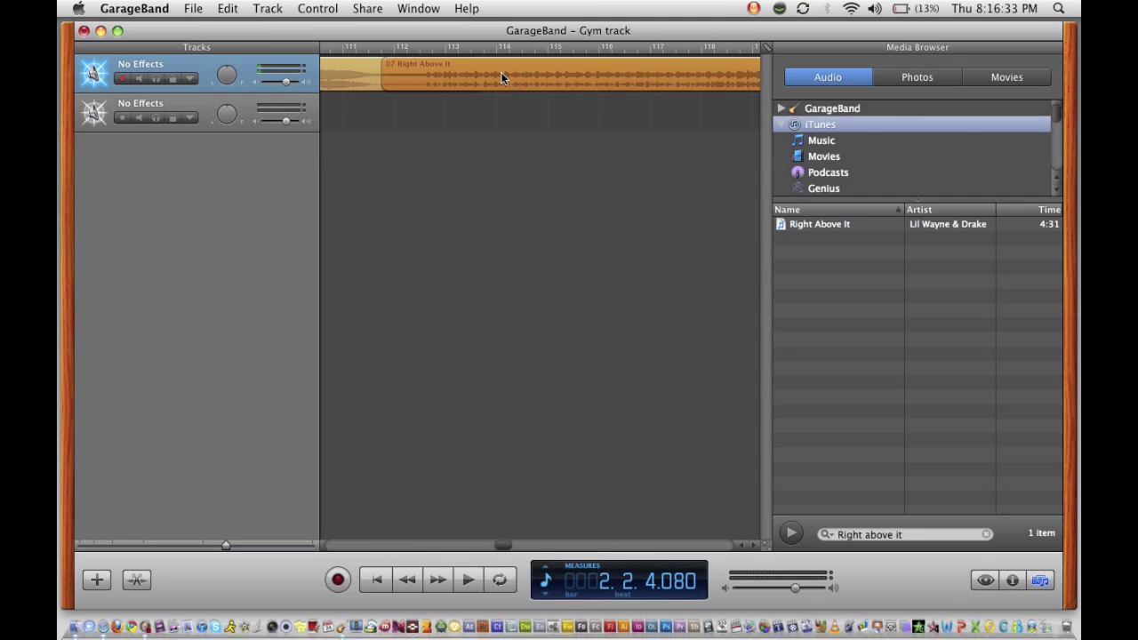
- Preview the transition from just before it, then nudge Right Above It slightly later
scroll(426, 81, left, 3)
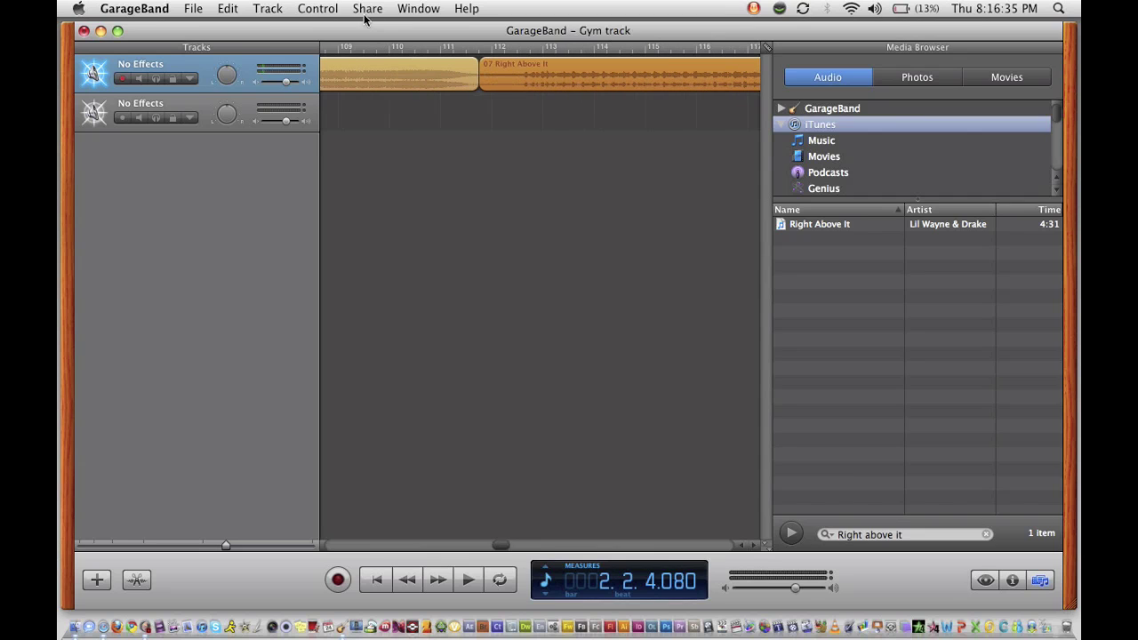
click(364, 47)
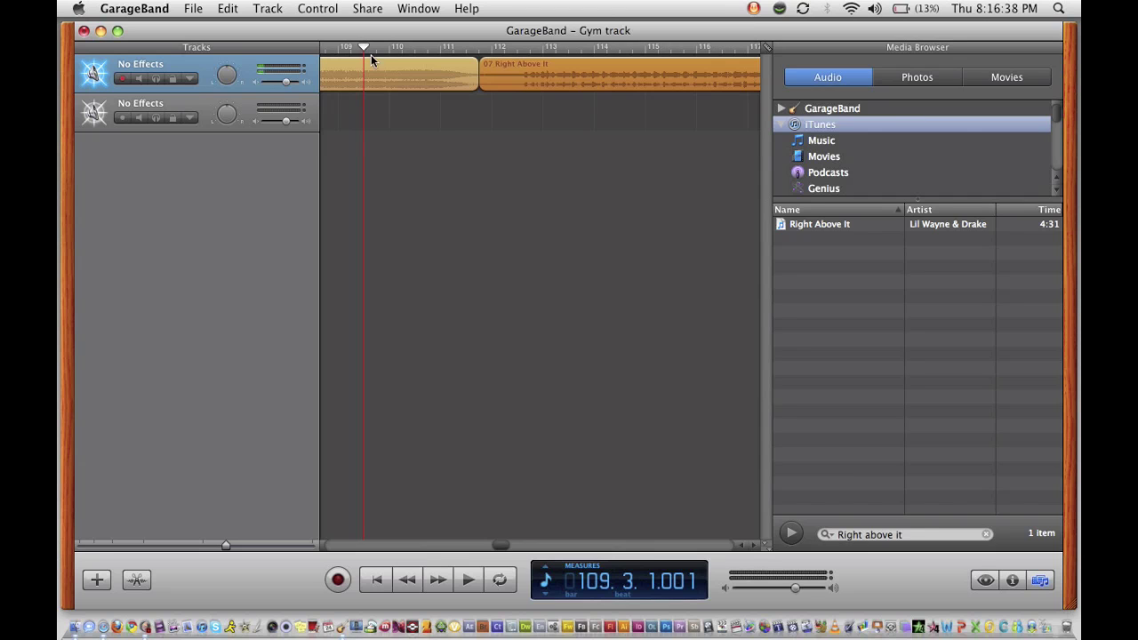
key(space)
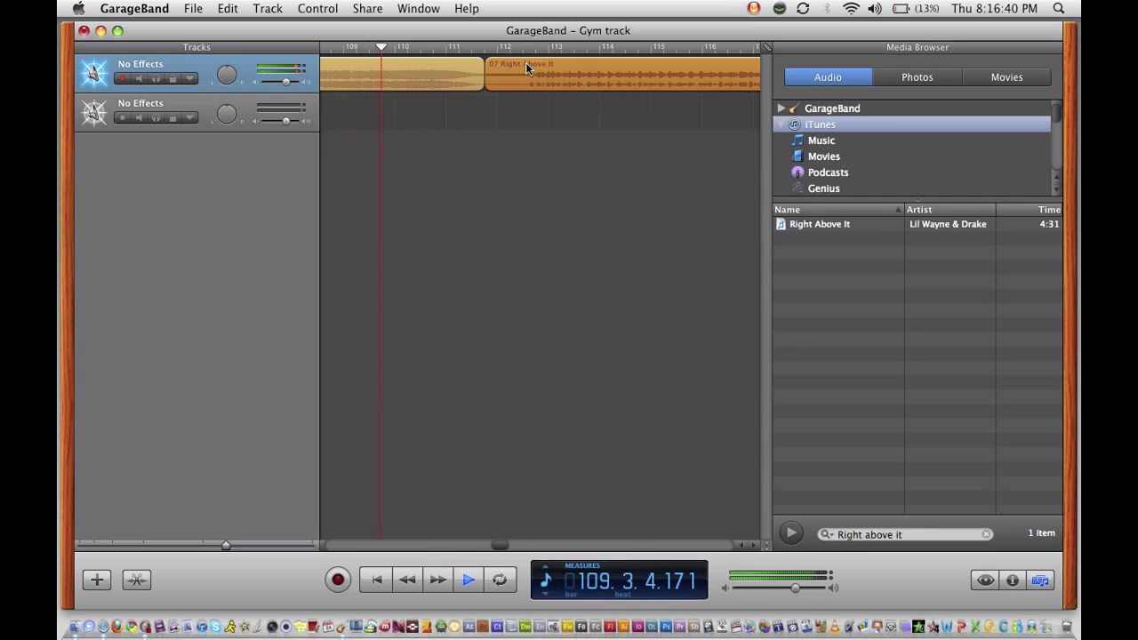
scroll(381, 232, left, 1)
scroll(386, 238, left, 2)
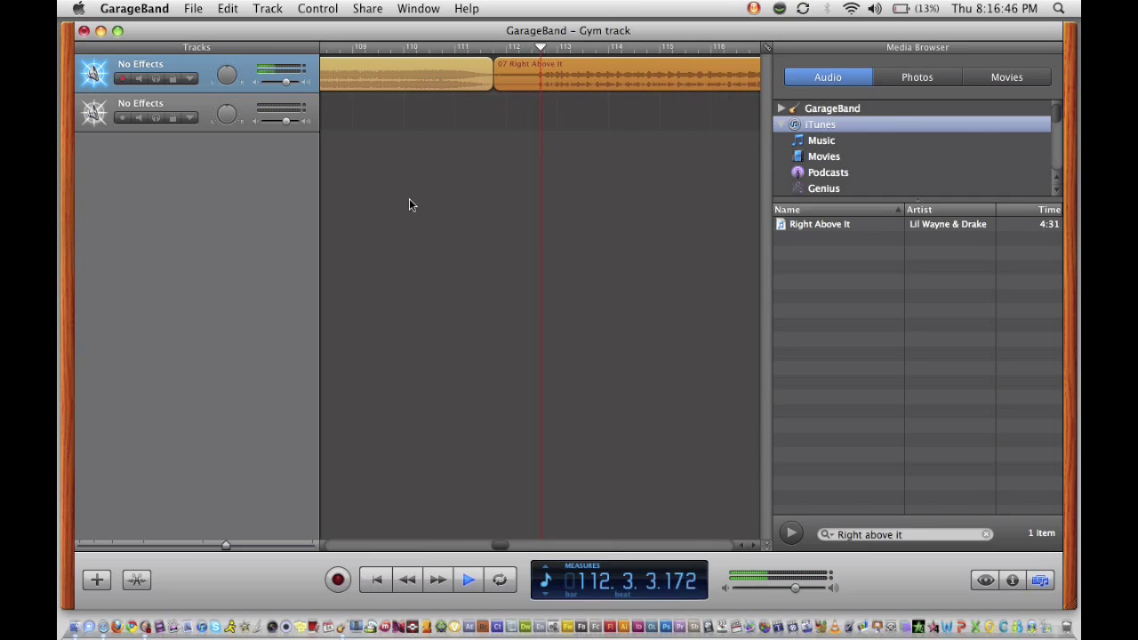
key(space)
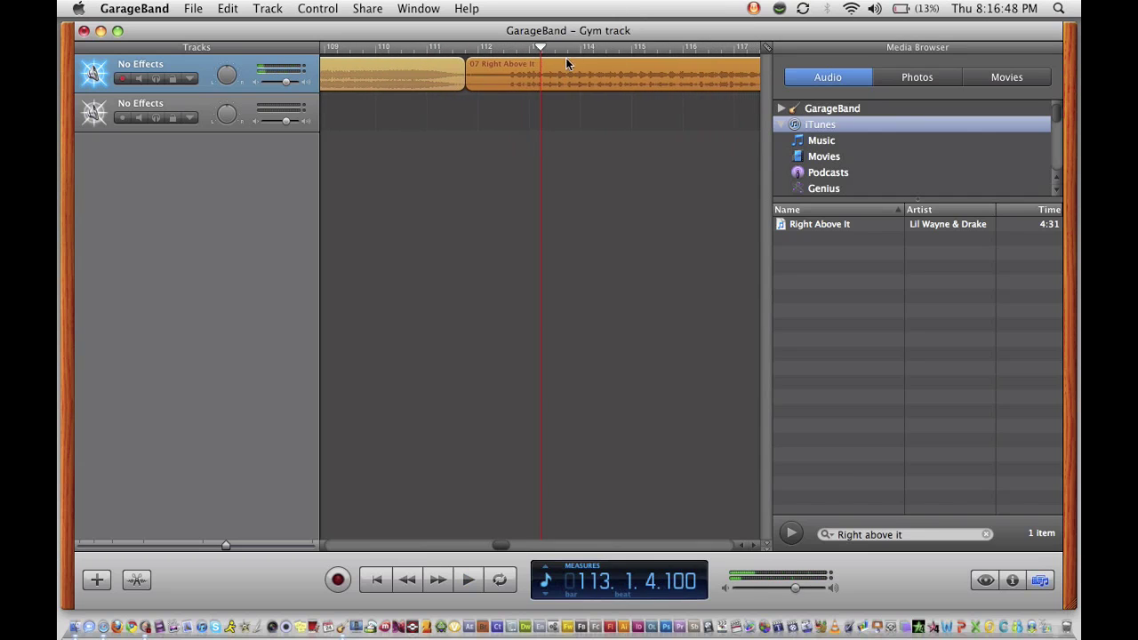
drag(519, 83, 517, 79)
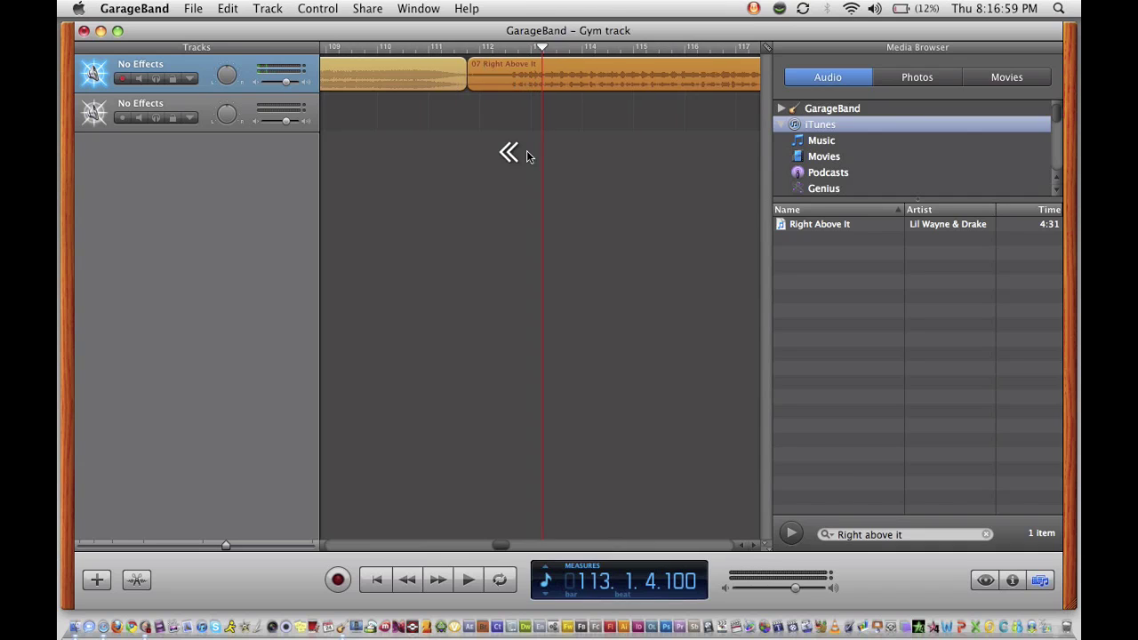
scroll(527, 153, left, 10)
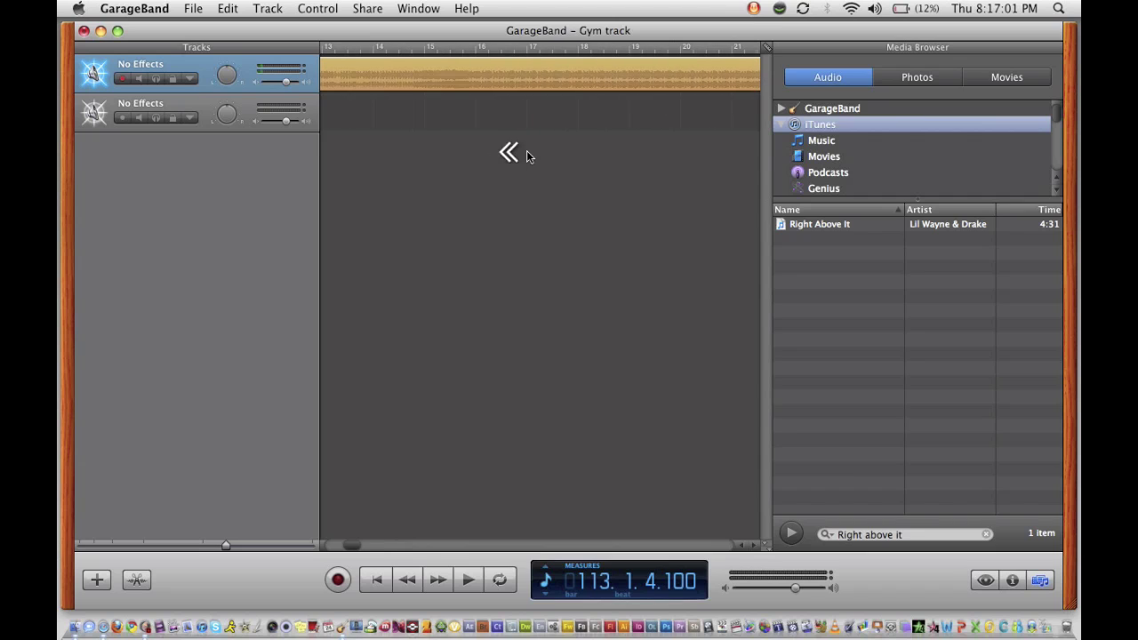
- Drag Right Above It down to track 2 at bar 1, leaving Sandstorm alone on track 1
scroll(526, 153, left, 10)
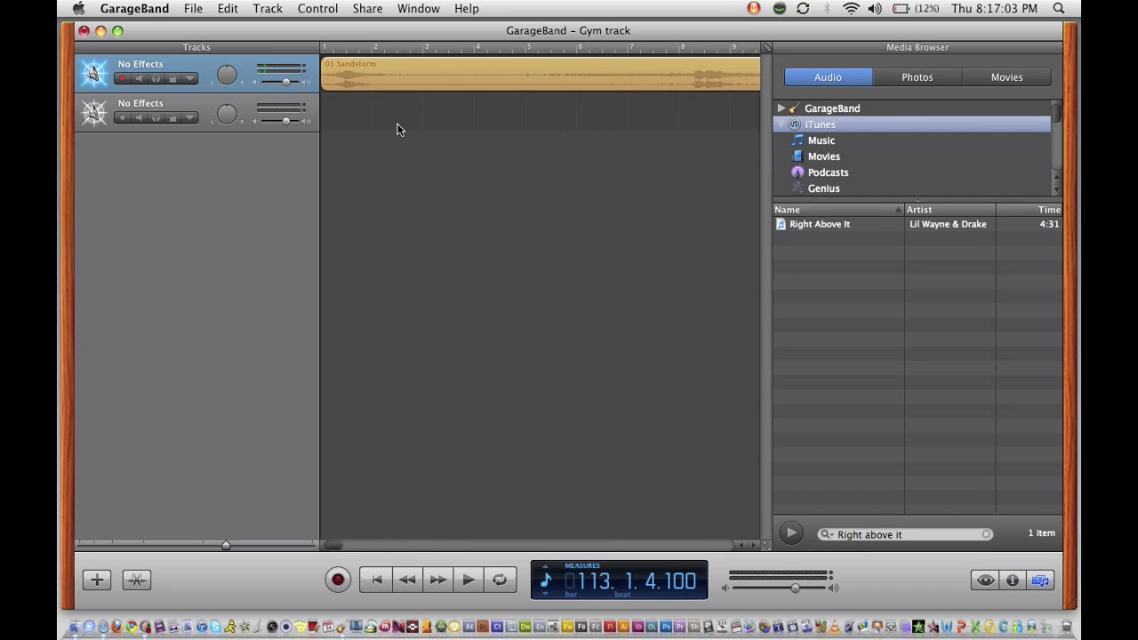
scroll(551, 102, right, 10)
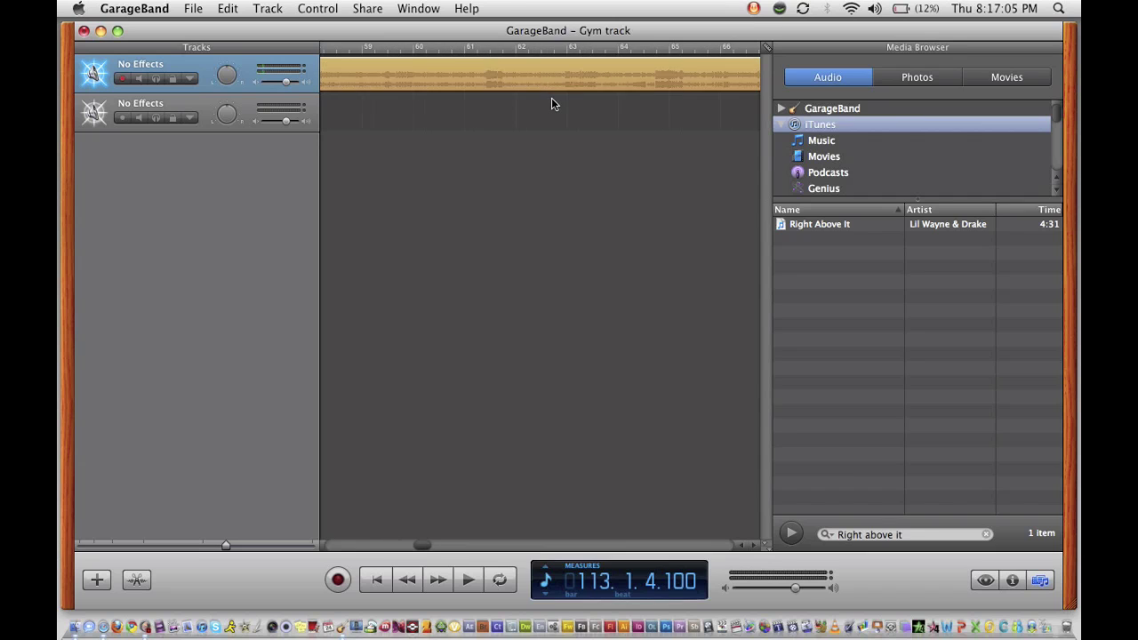
scroll(551, 104, right, 10)
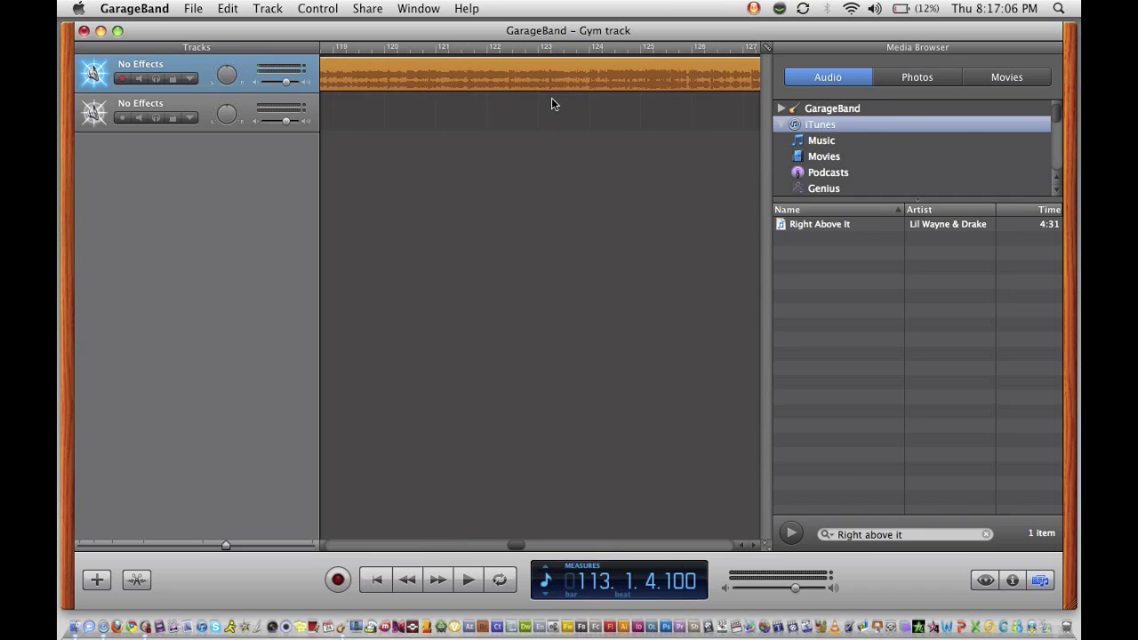
drag(517, 76, 522, 115)
scroll(534, 266, left, 12)
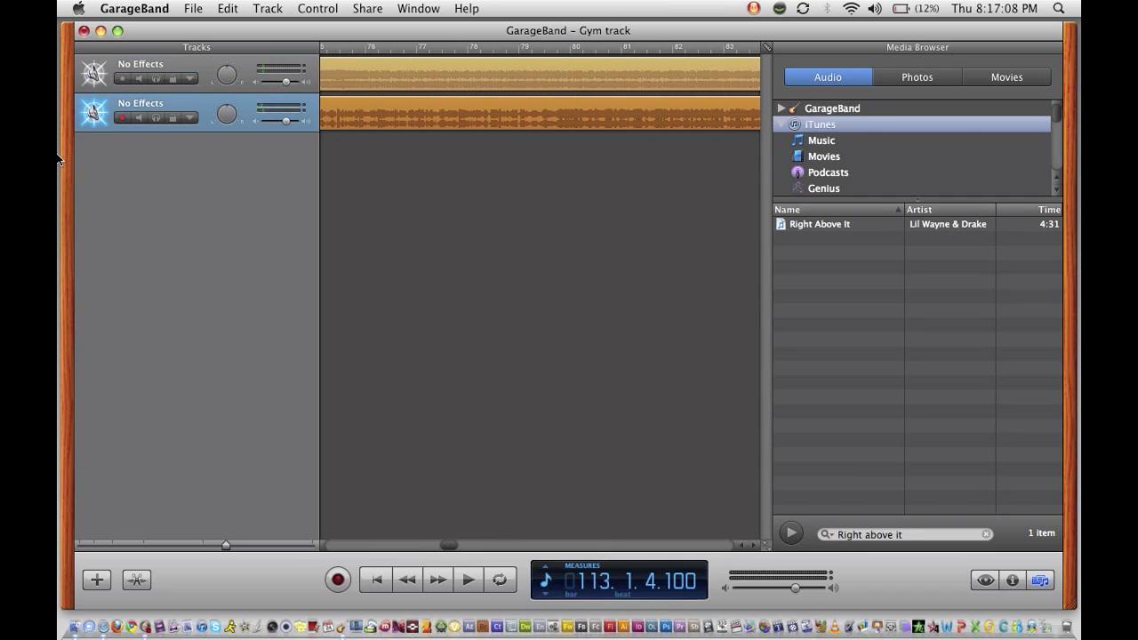
scroll(58, 159, left, 10)
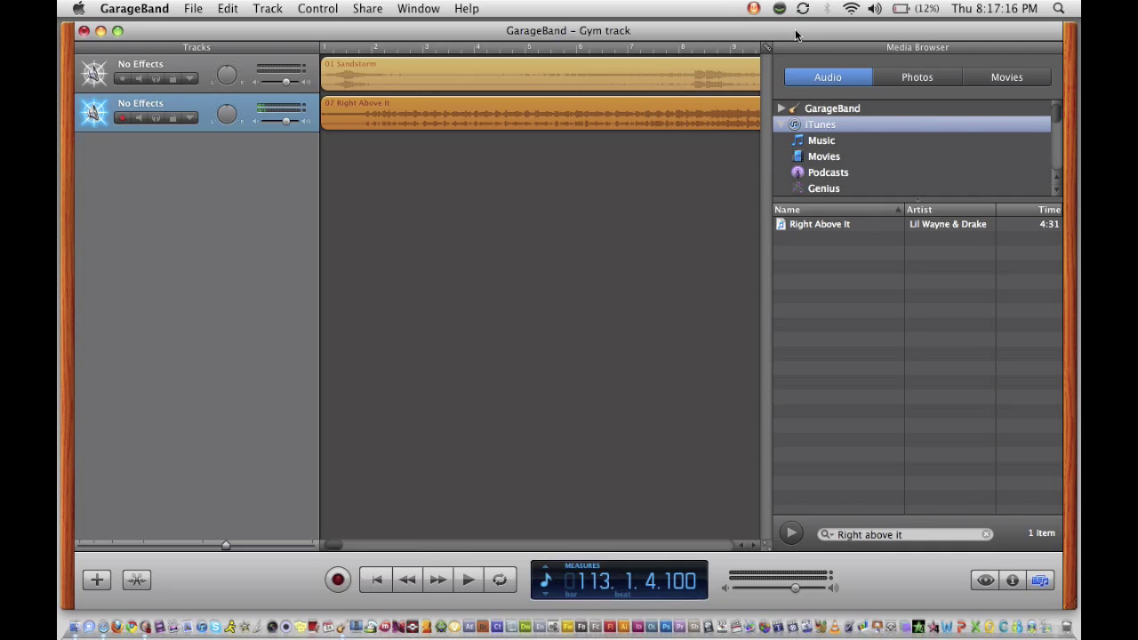
drag(796, 36, 794, 35)
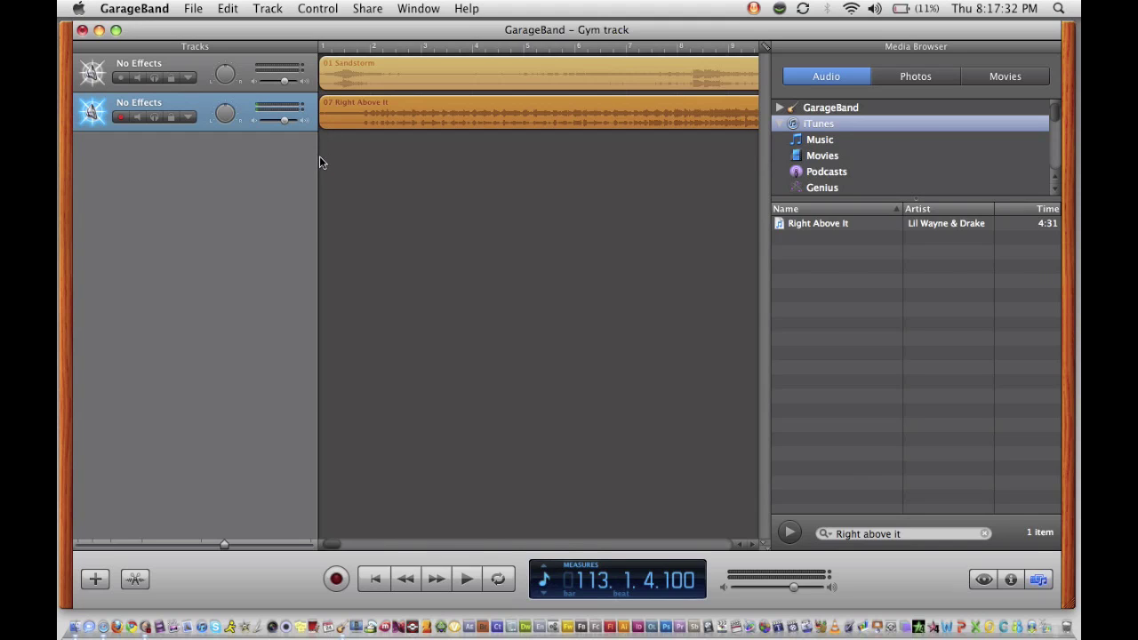
click(341, 160)
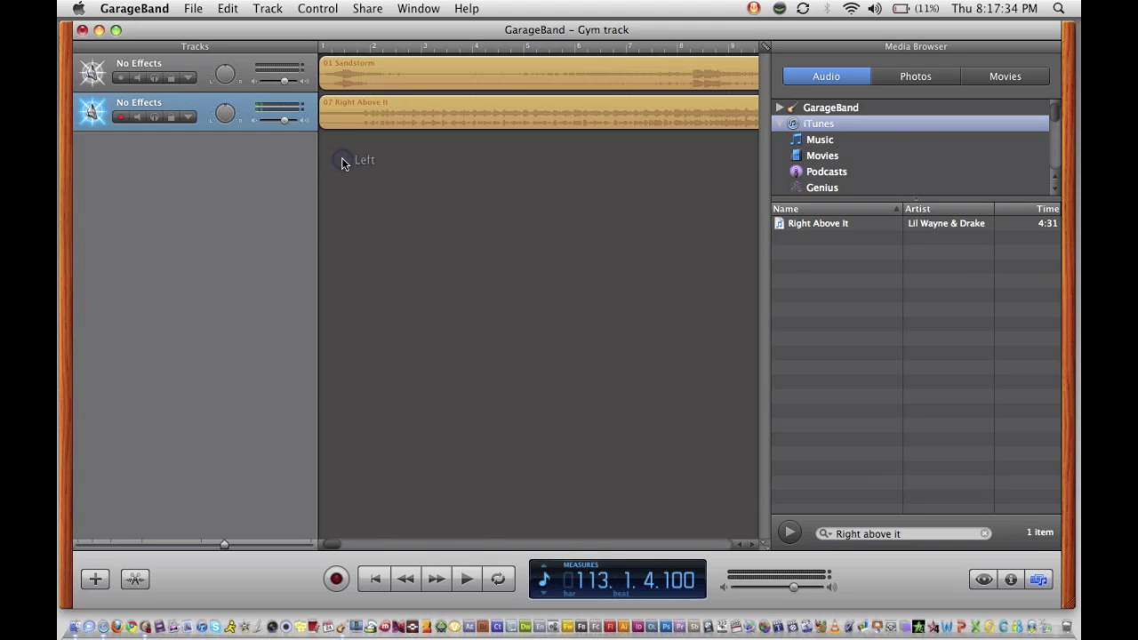